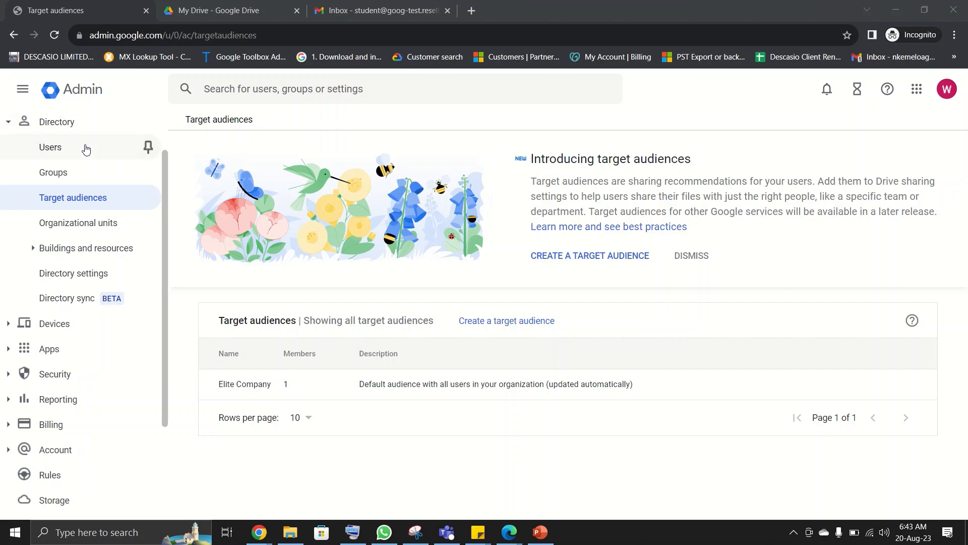
Review where target audiences sit under Directory and read the Elite Company audience's description
click(8, 123)
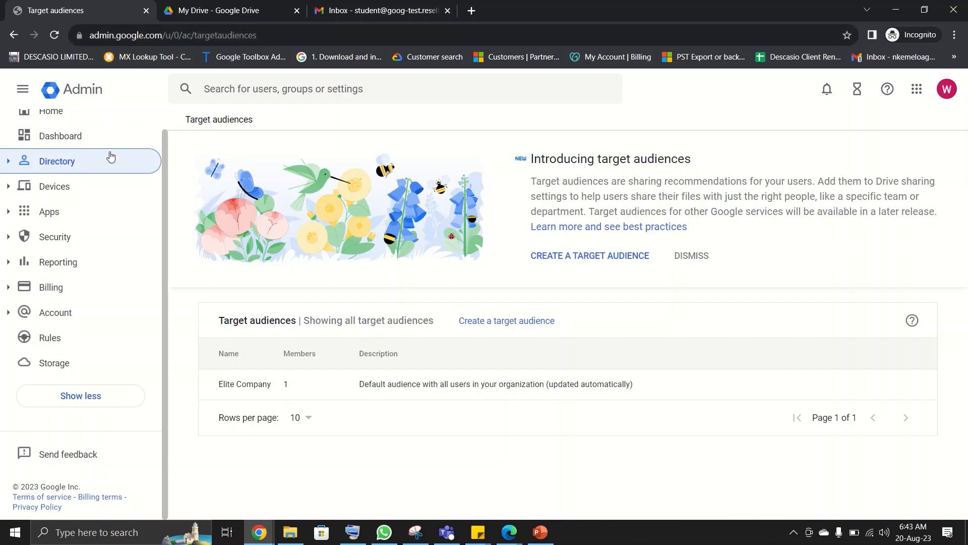
scroll(111, 157, up, 1)
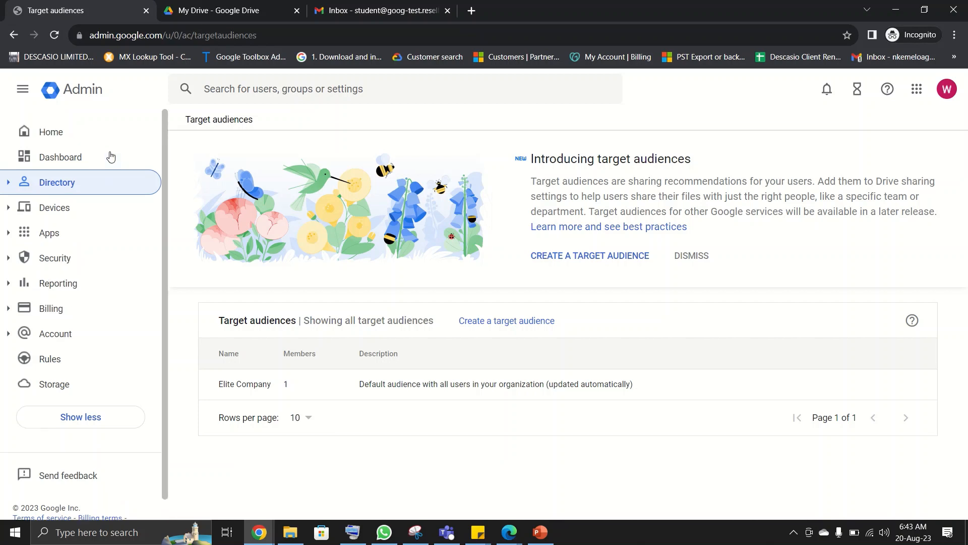
click(7, 183)
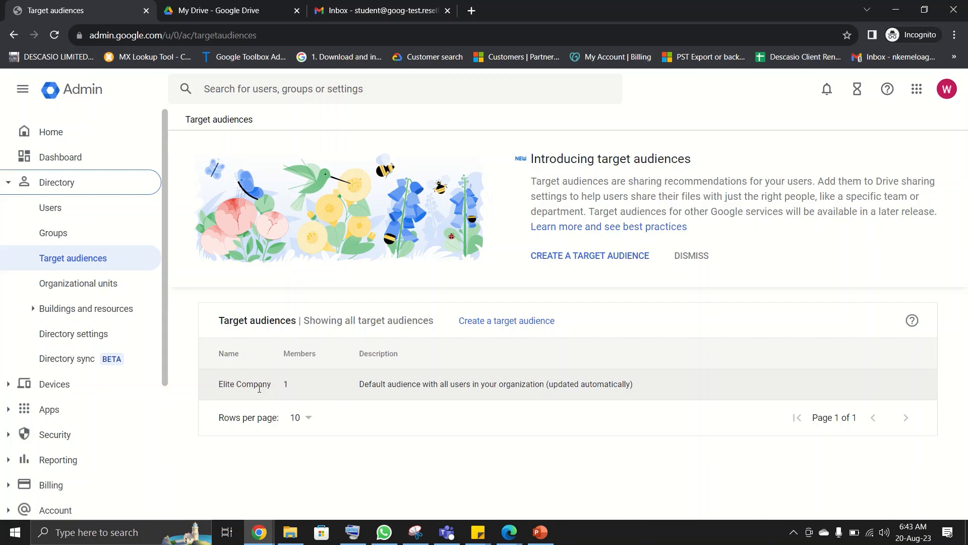
click(225, 385)
drag(365, 385, 489, 391)
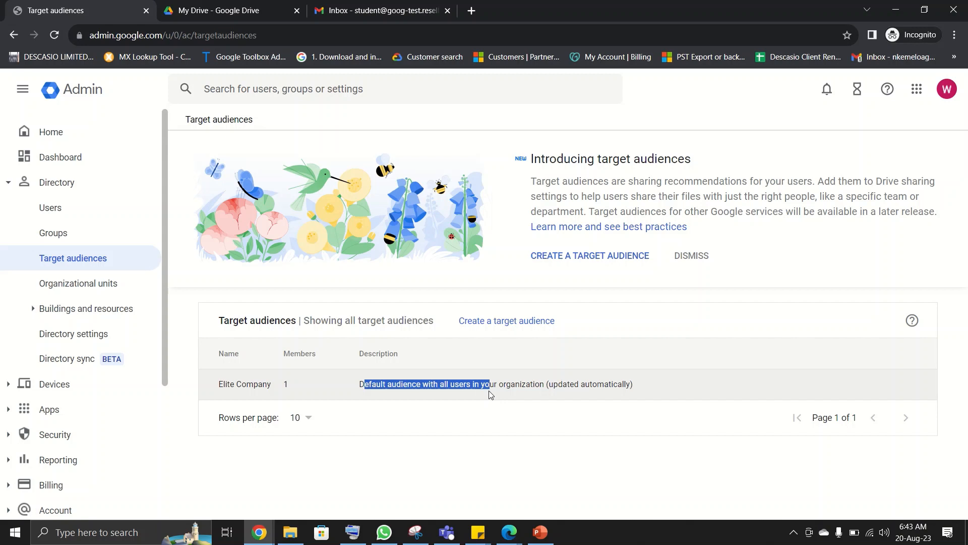
click(491, 394)
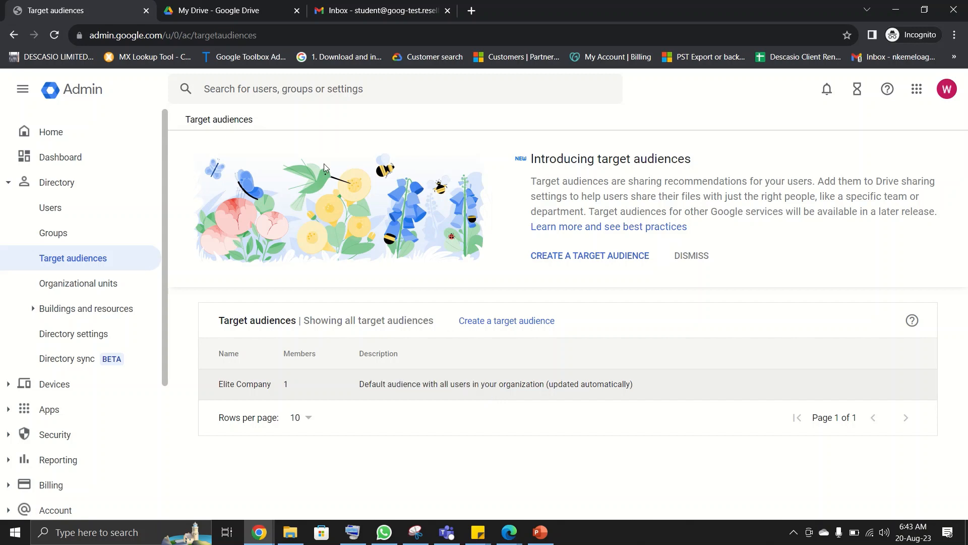
Switch to Google Drive and open the sharing settings of Google Meet.PNG
click(209, 12)
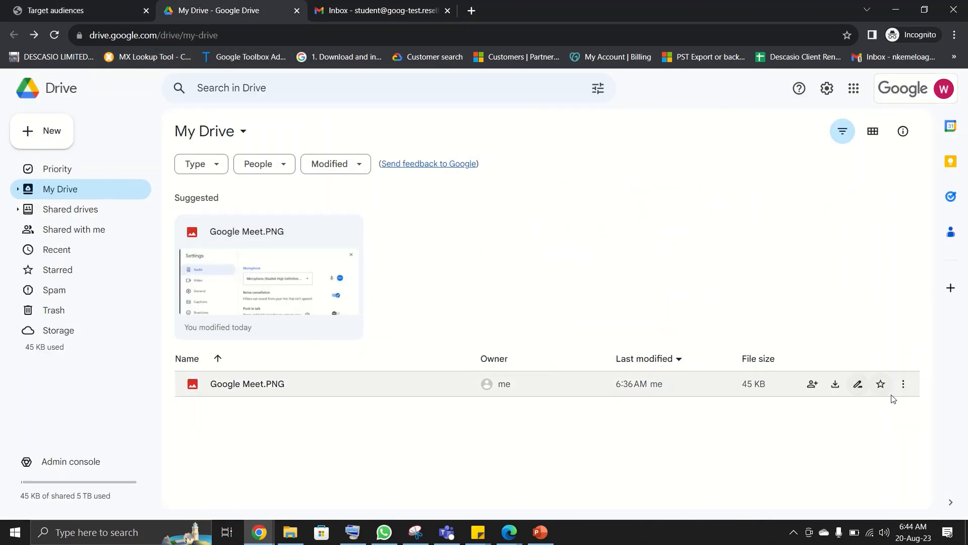
click(903, 386)
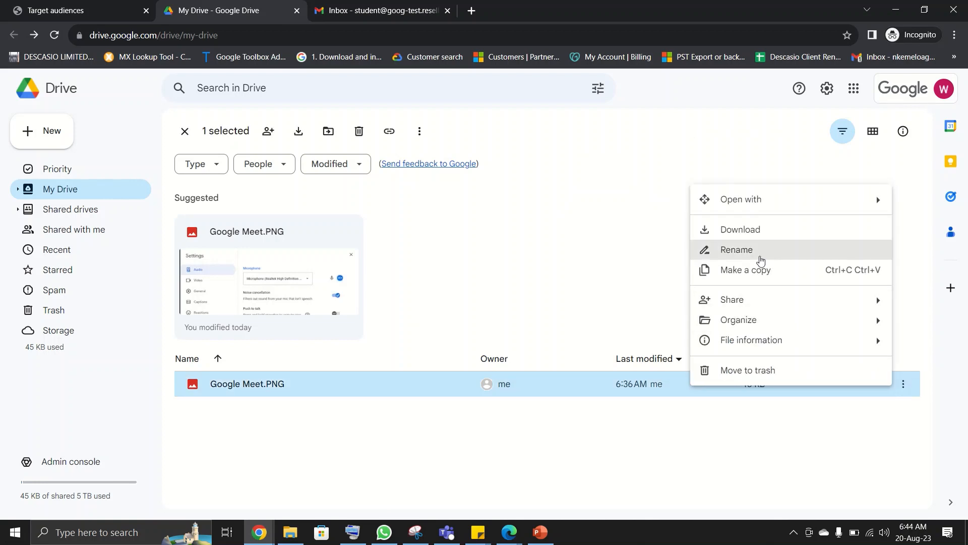
mouse_move(728, 305)
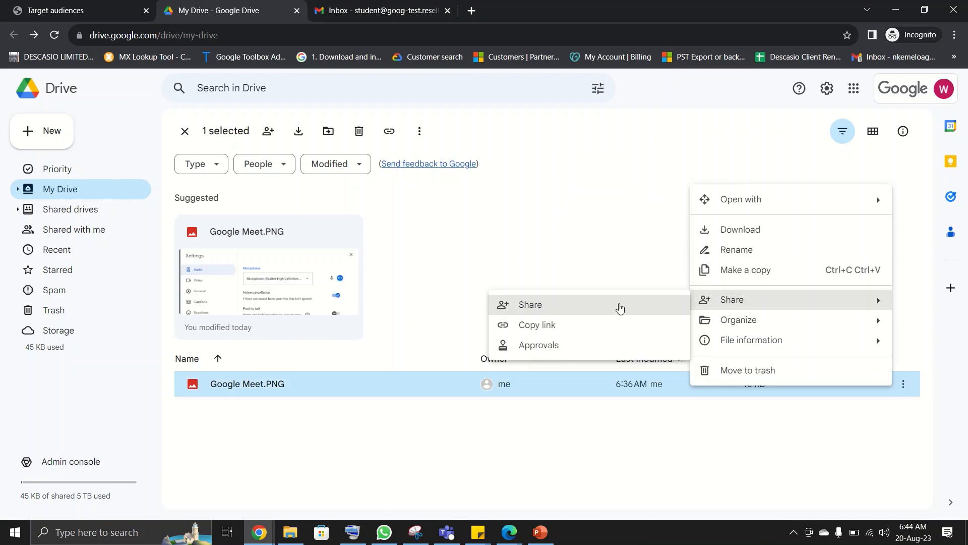
click(619, 305)
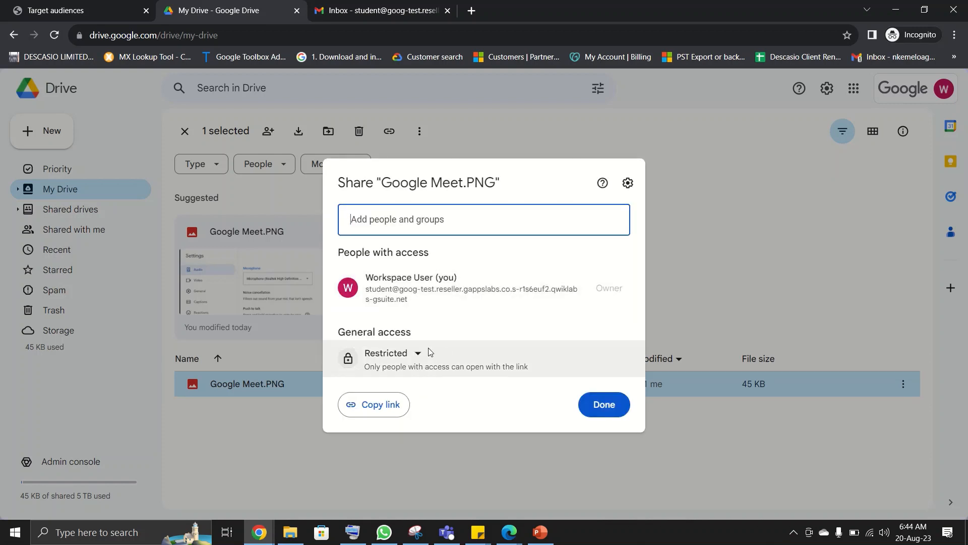
Set the file's general access to Elite Company, check the available role options, and close the sharing dialog
click(418, 355)
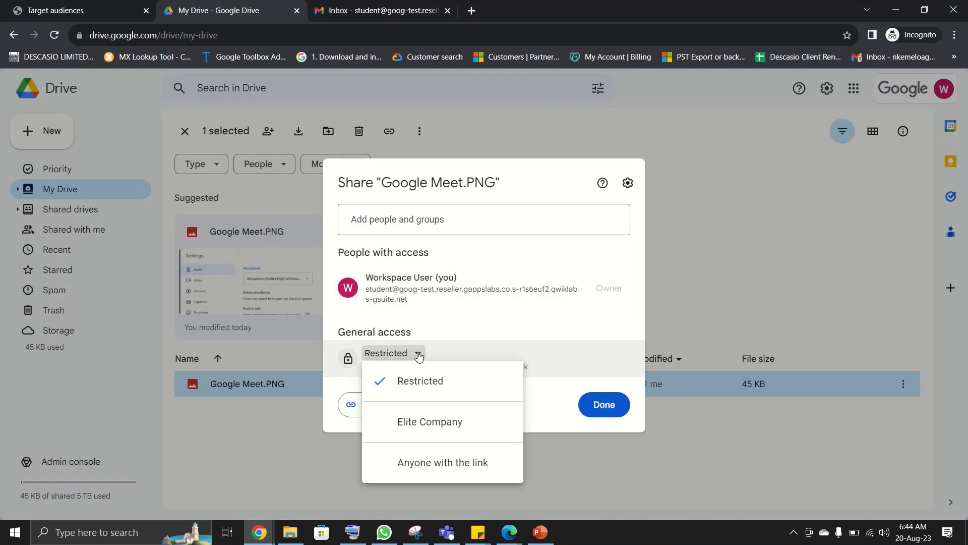
click(337, 329)
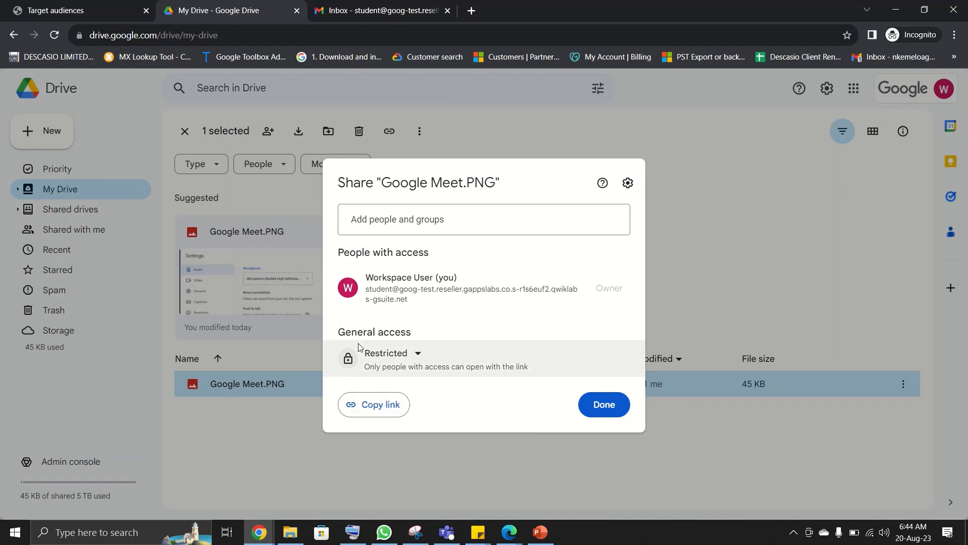
click(407, 353)
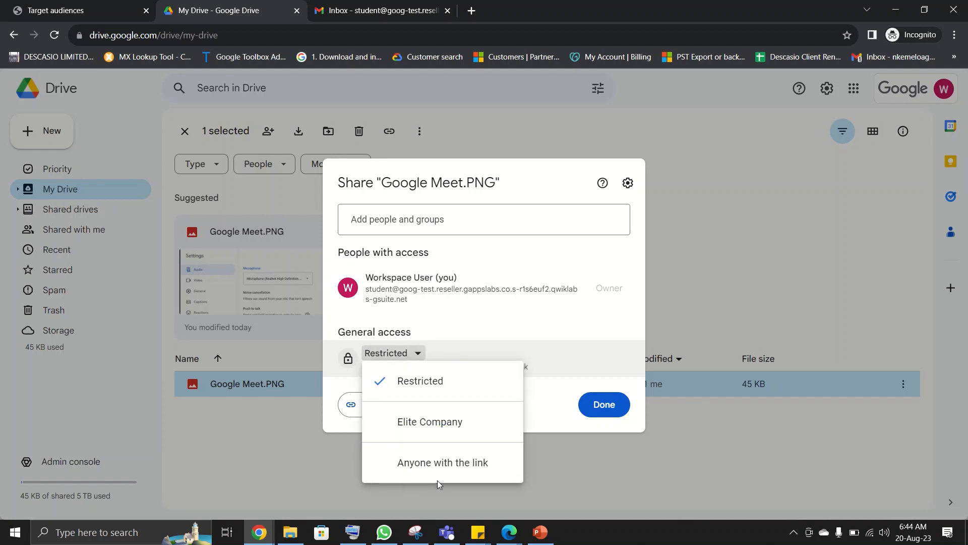
click(401, 425)
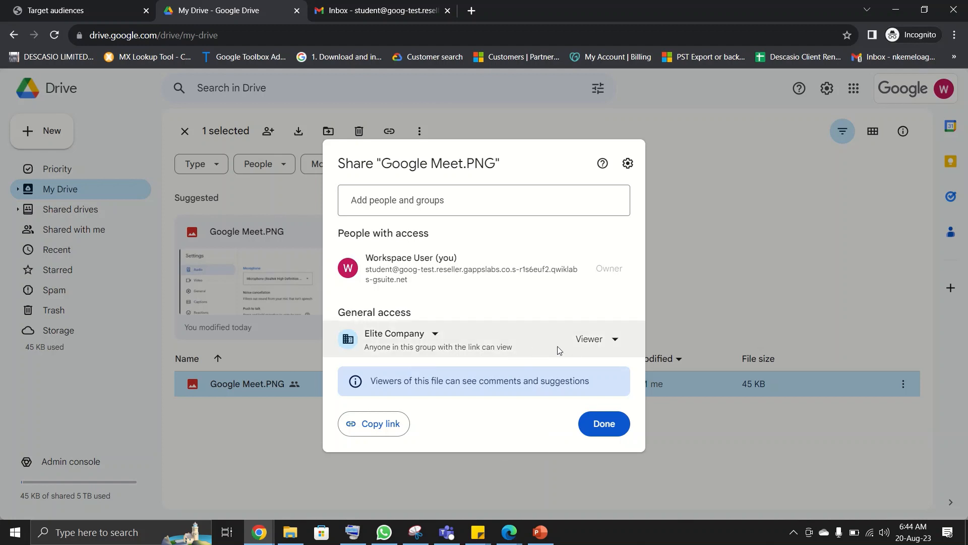
click(592, 344)
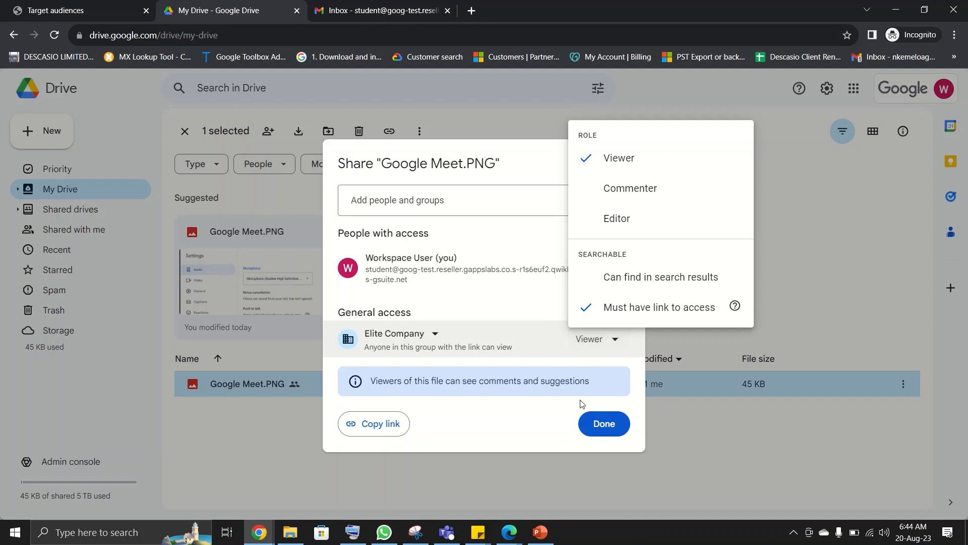
click(692, 449)
click(693, 449)
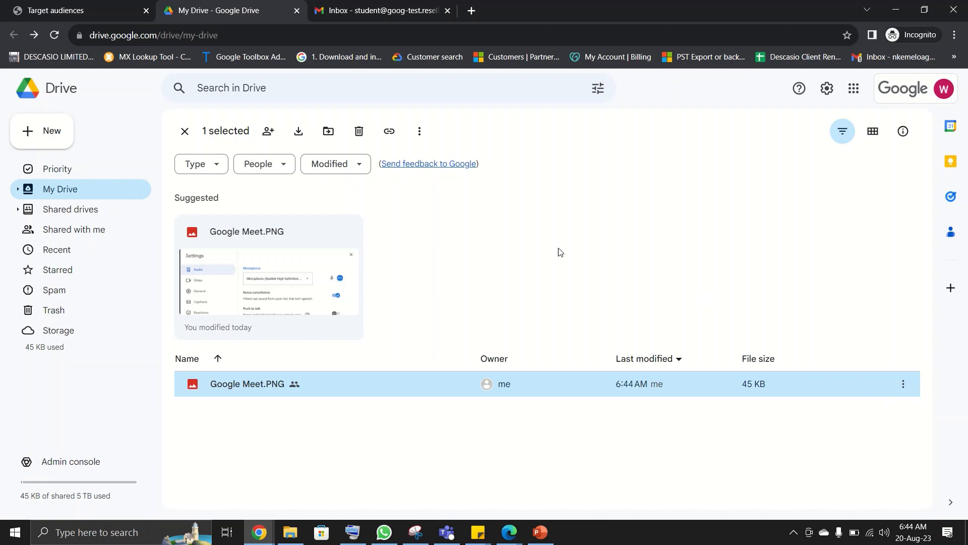
Return to the Admin console and create a target audience named Human Resources with the description HR Team
click(96, 13)
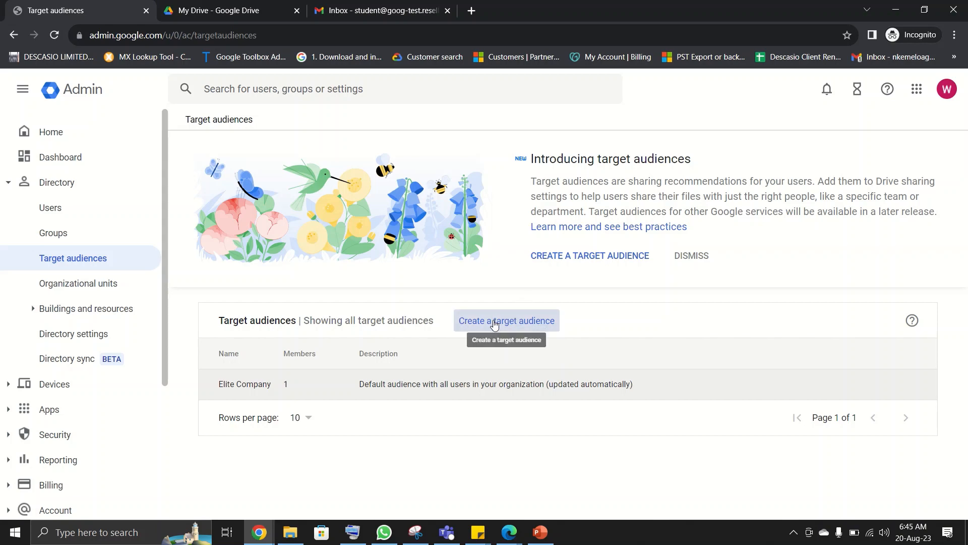
click(494, 322)
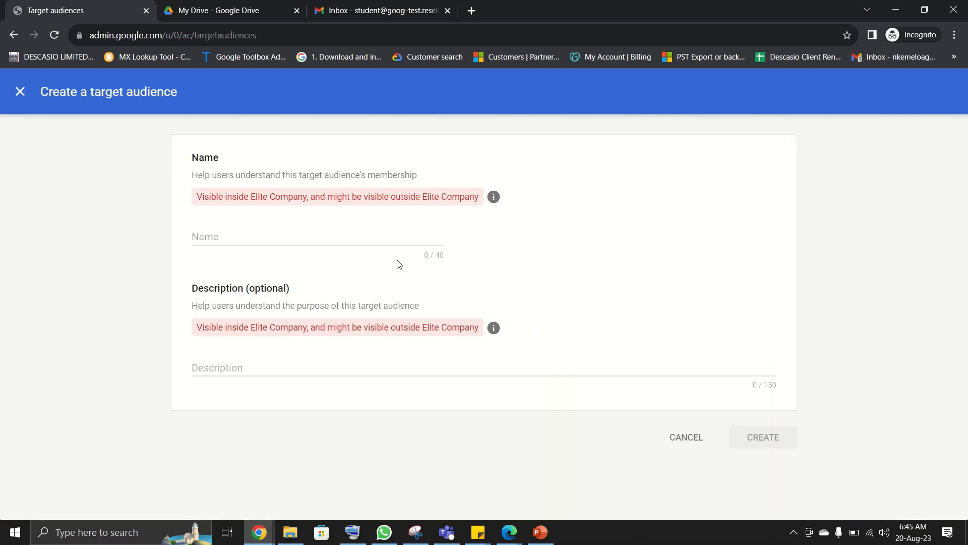
click(226, 235)
text(Human )
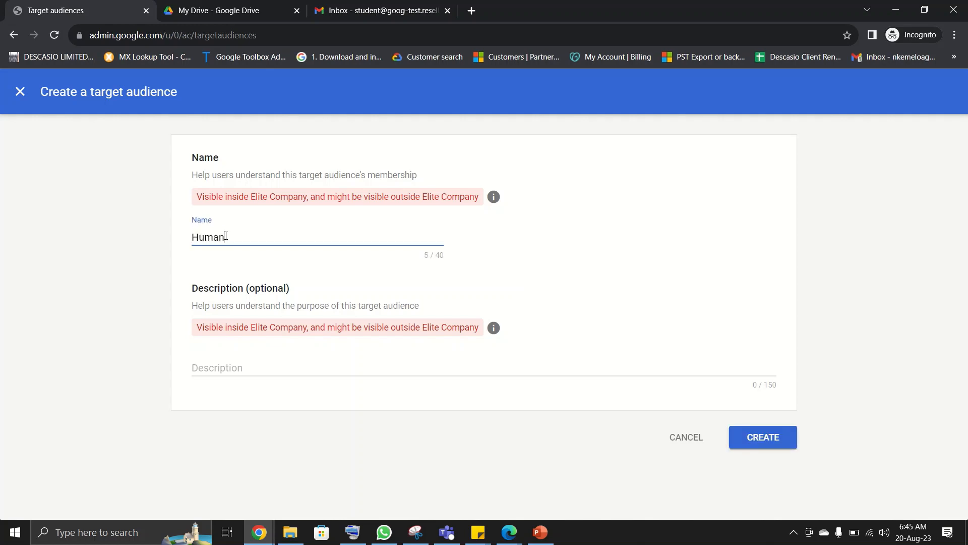
text(Resources)
click(218, 366)
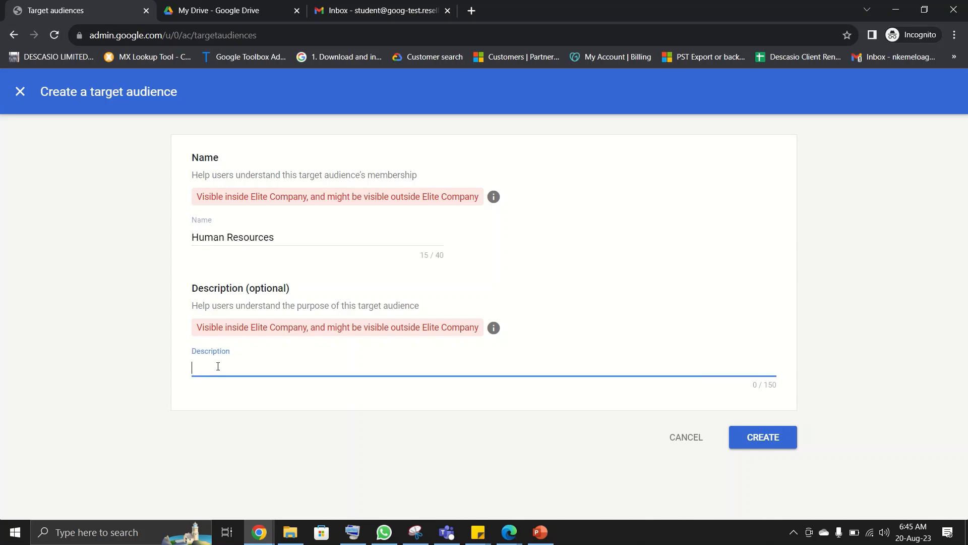
text(HR Team)
click(774, 437)
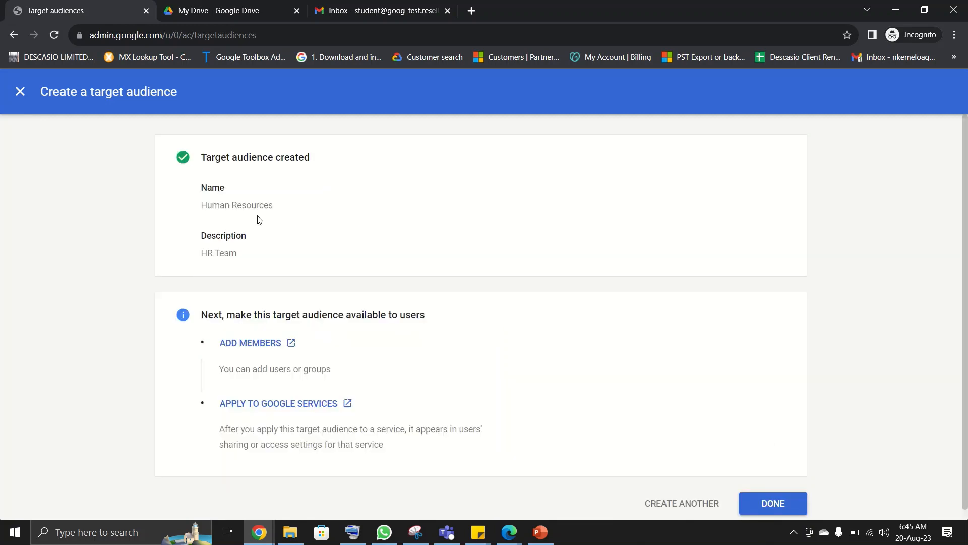
Add the Workspace User account as a member of the Human Resources target audience
scroll(259, 220, down, 1)
scroll(259, 219, down, 1)
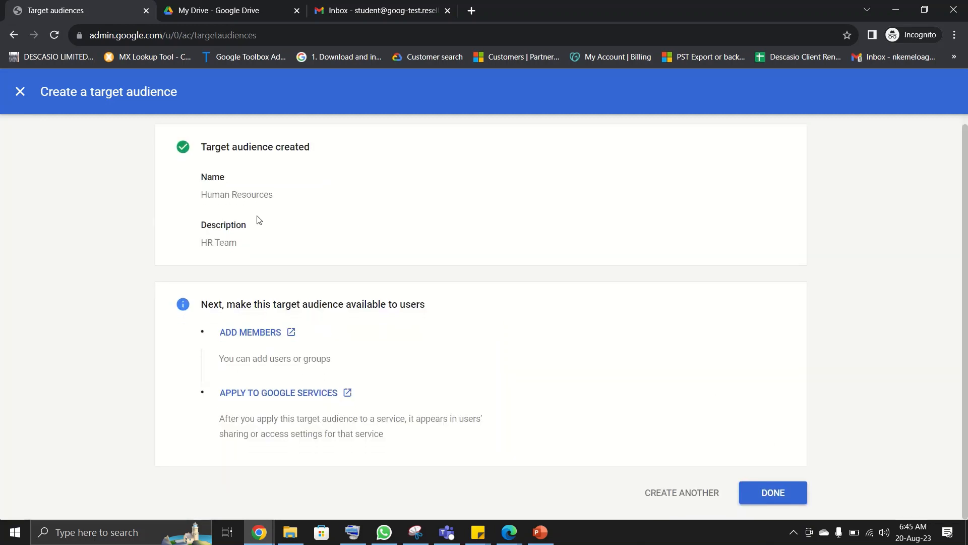
click(249, 335)
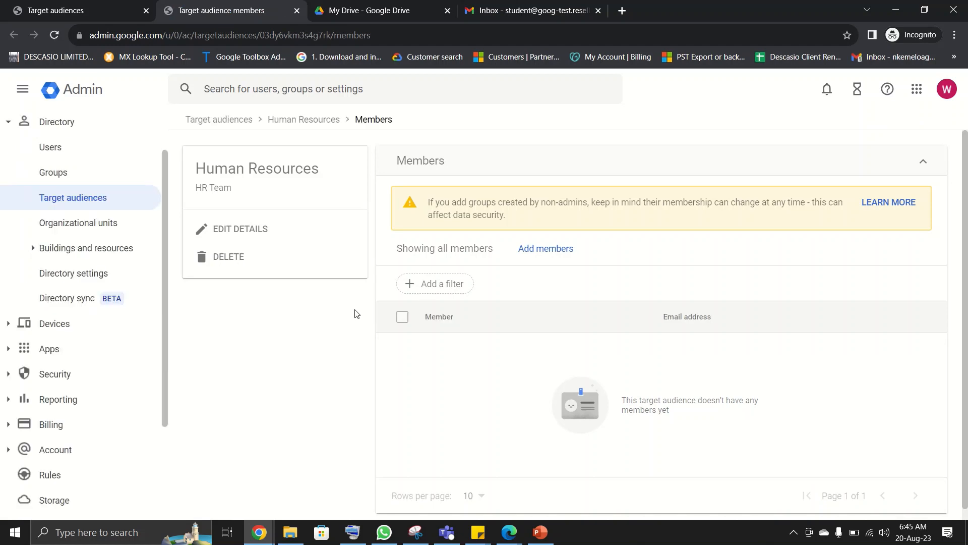
click(559, 257)
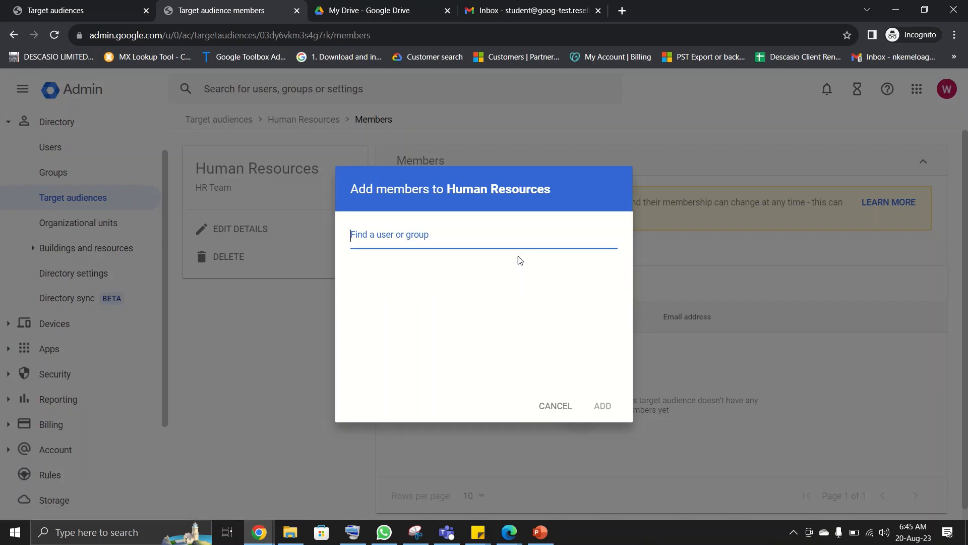
text(st)
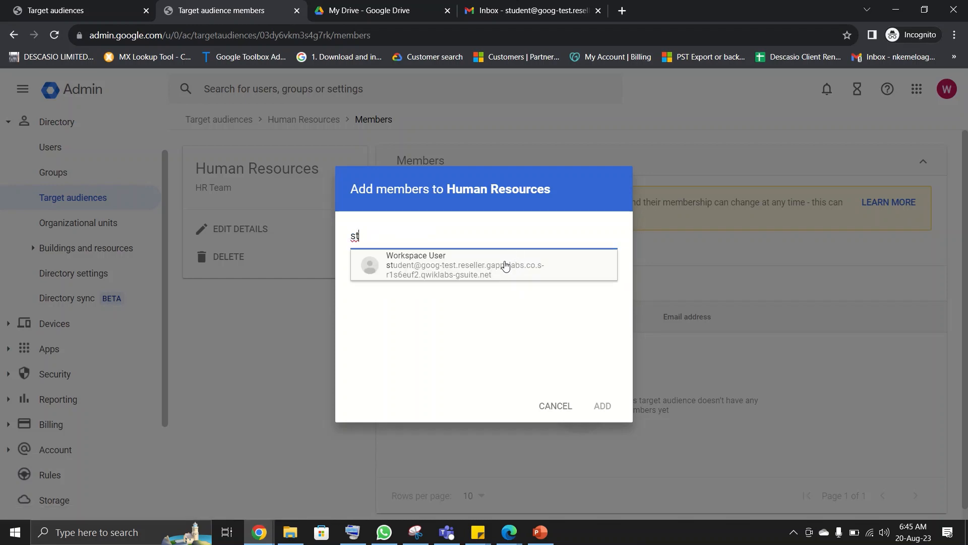
click(506, 264)
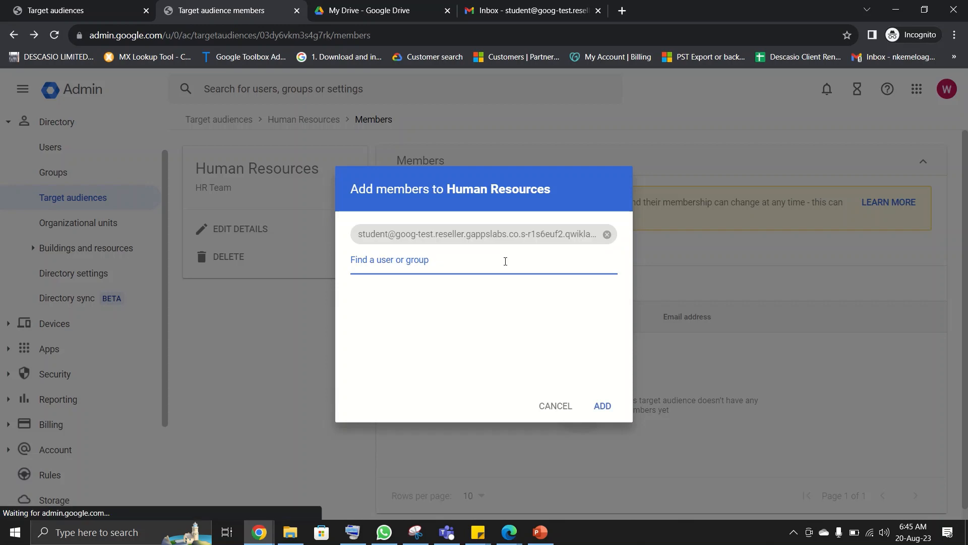
click(603, 404)
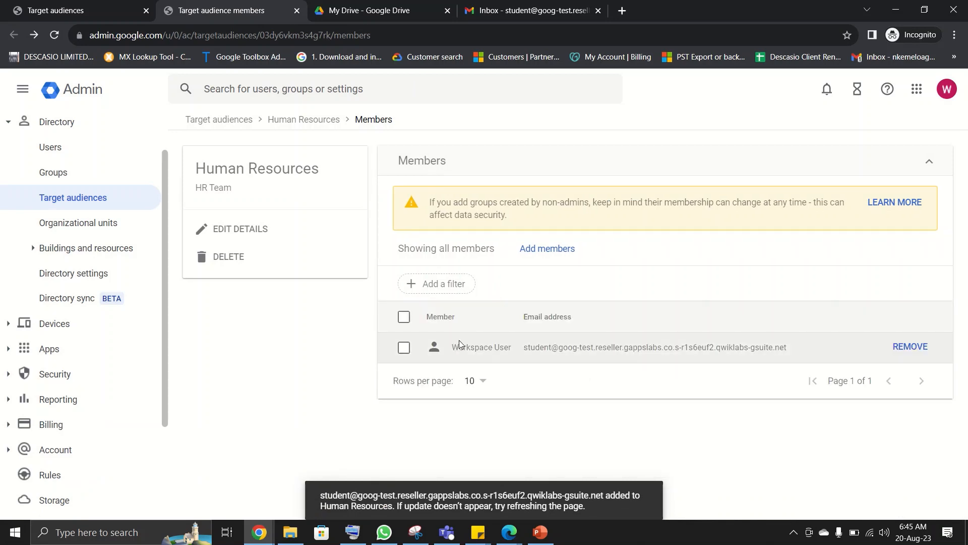
Return to the created audience's summary, go to applying it to Google services, and open the Drive and Docs target audiences setting for editing
click(108, 10)
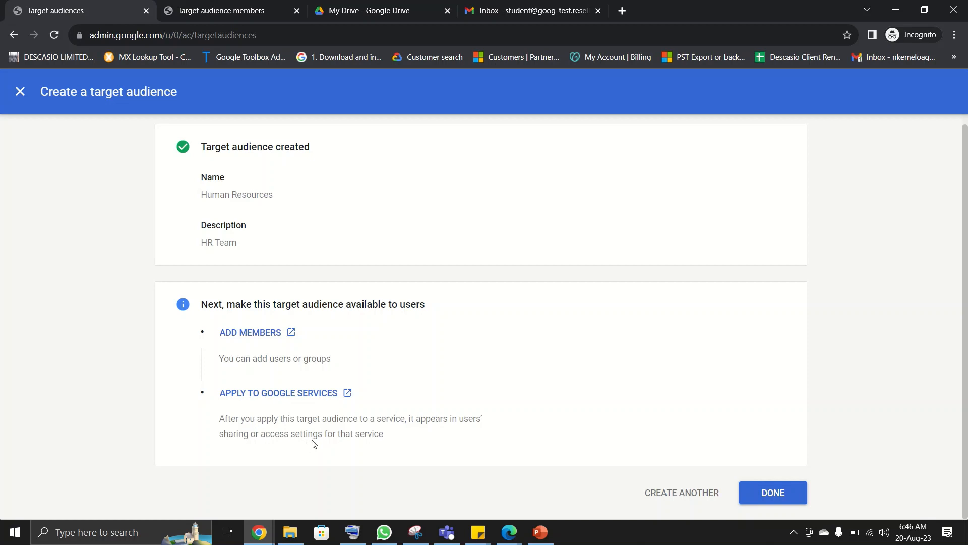
click(292, 392)
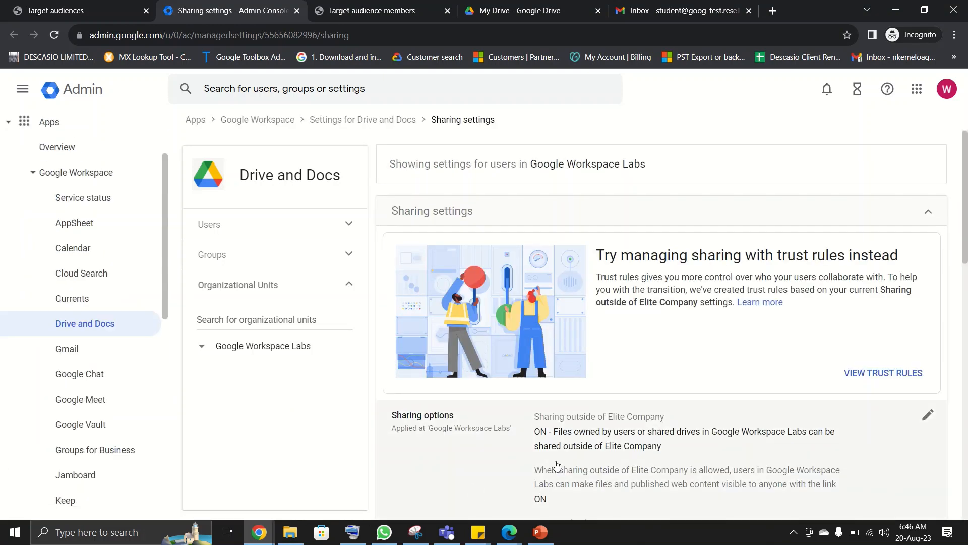
scroll(556, 464, down, 4)
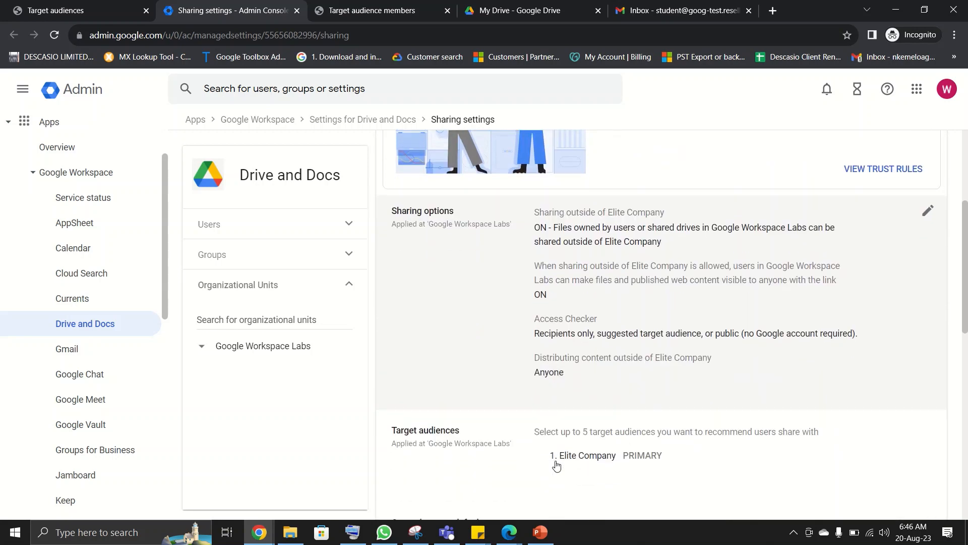
scroll(557, 465, down, 1)
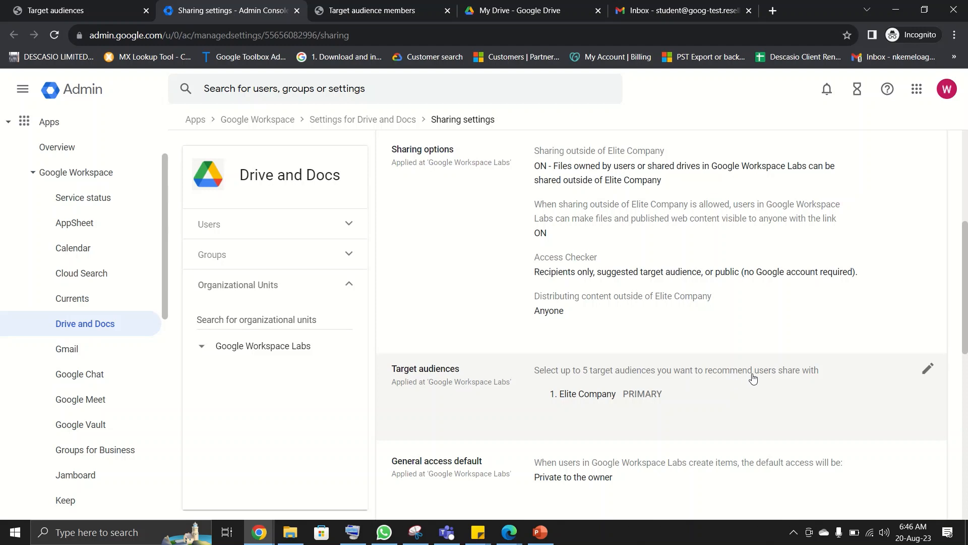
click(927, 370)
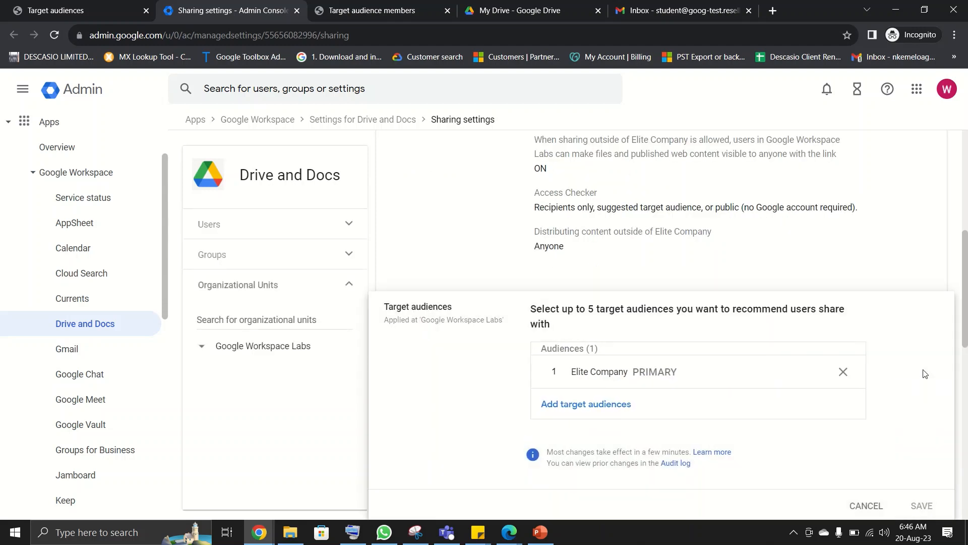
Add Human Resources to the recommended target audiences for Drive and Docs and save the setting
click(602, 405)
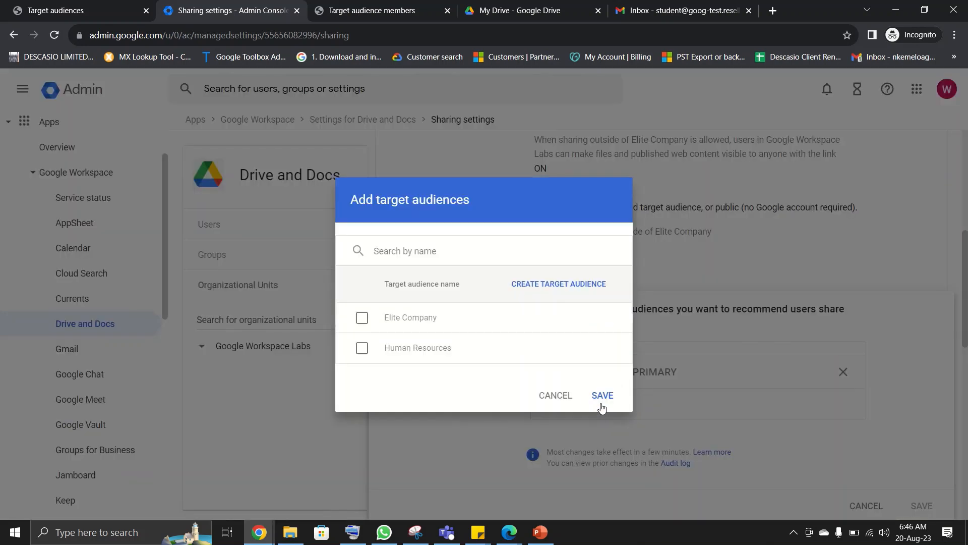
click(363, 351)
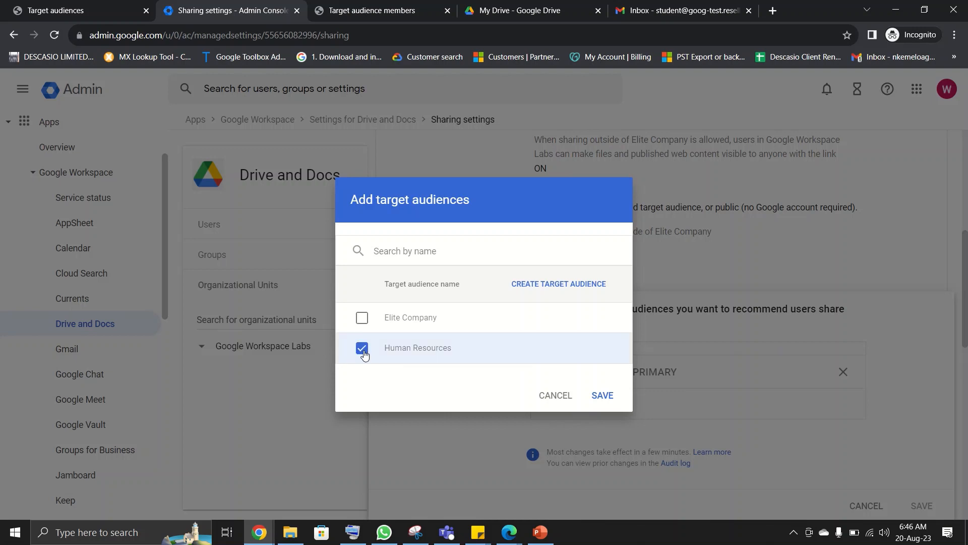
click(603, 395)
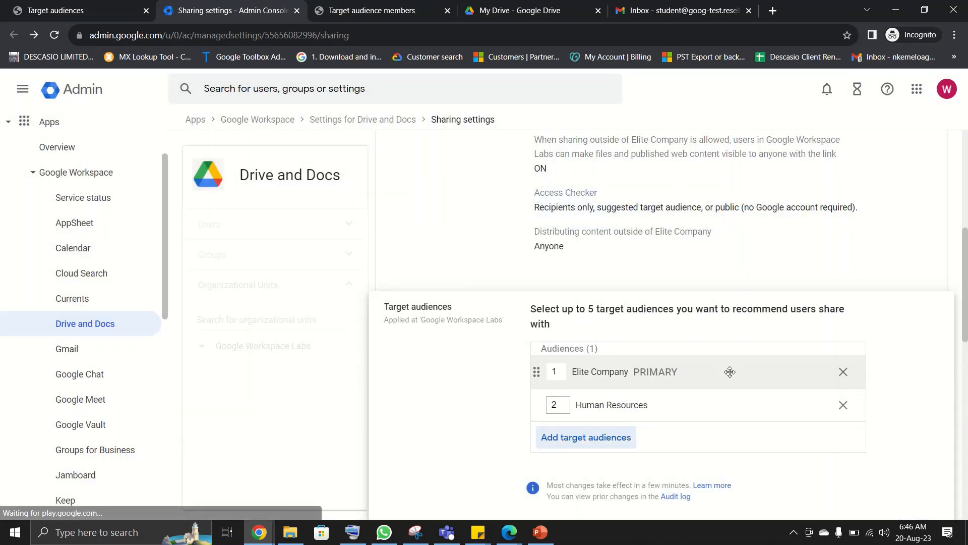
scroll(728, 371, down, 2)
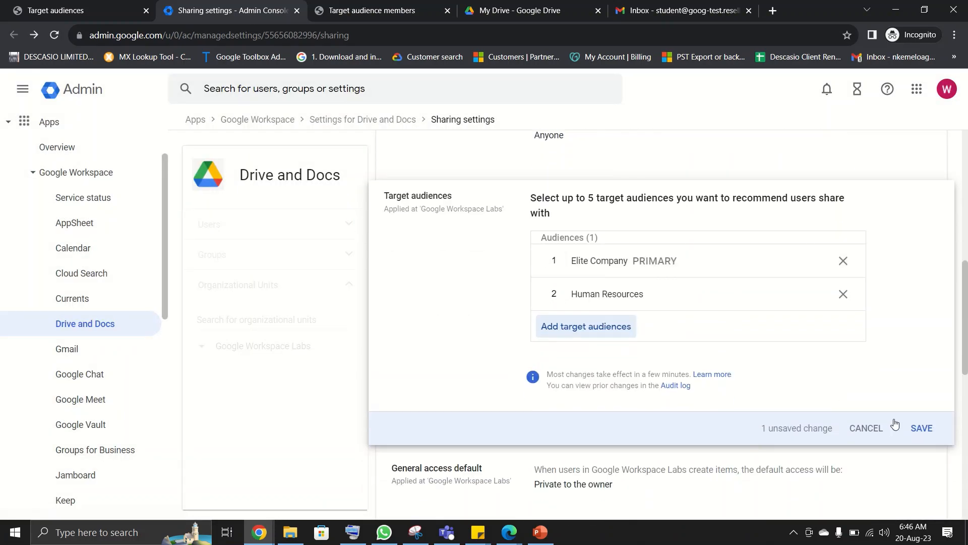
click(914, 426)
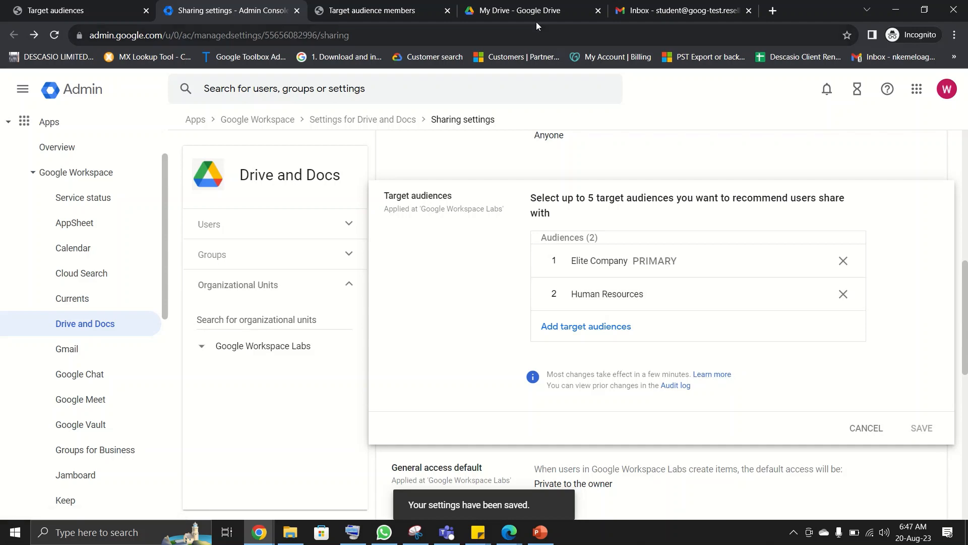
Switch to Google Drive, reload My Drive, and open the sharing dialog for Google Meet.PNG
click(524, 14)
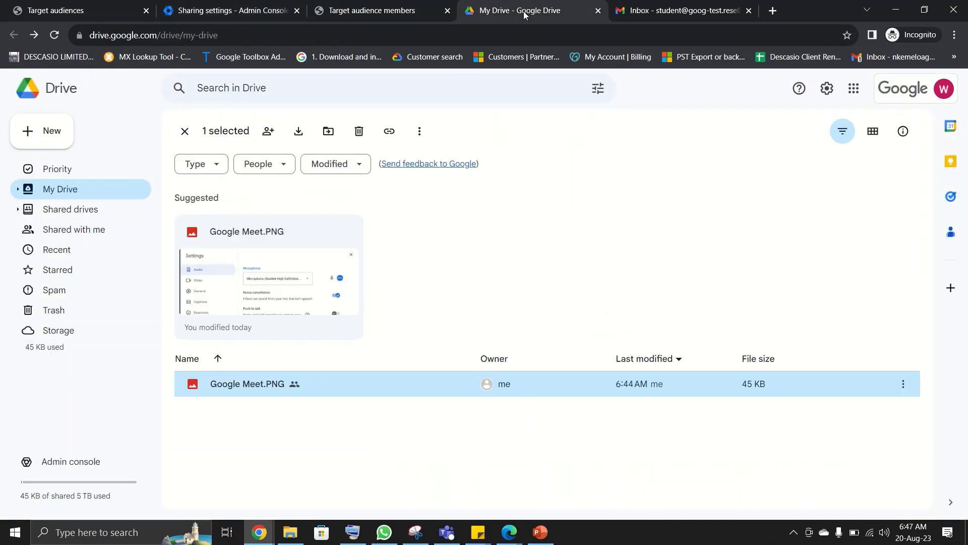
click(54, 35)
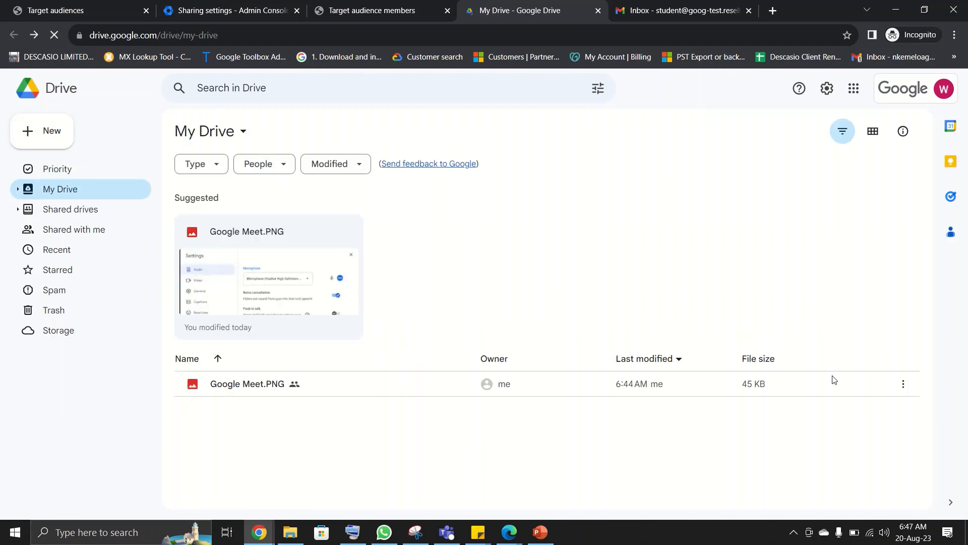
click(903, 384)
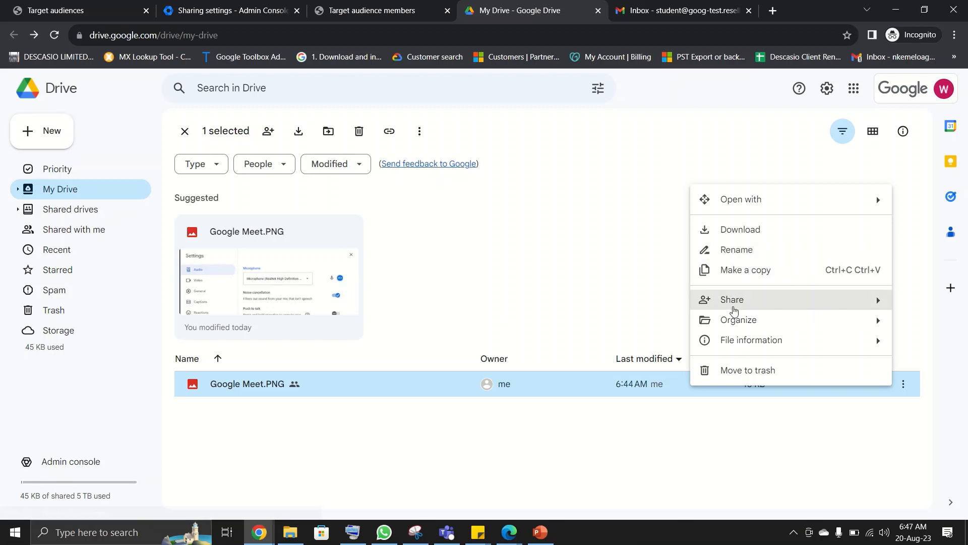
mouse_move(734, 308)
click(614, 305)
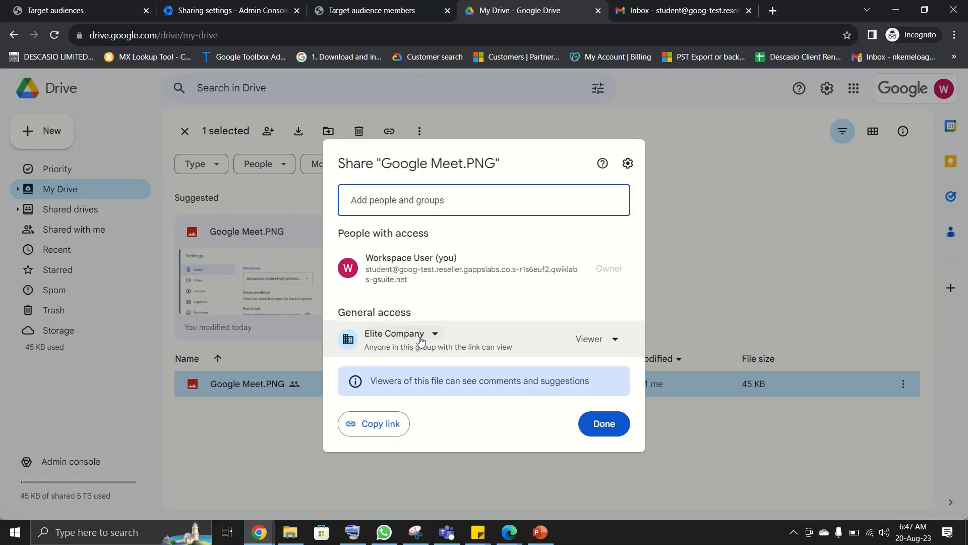
Set the general access of Google Meet.PNG to Human Resources and finish sharing
click(434, 335)
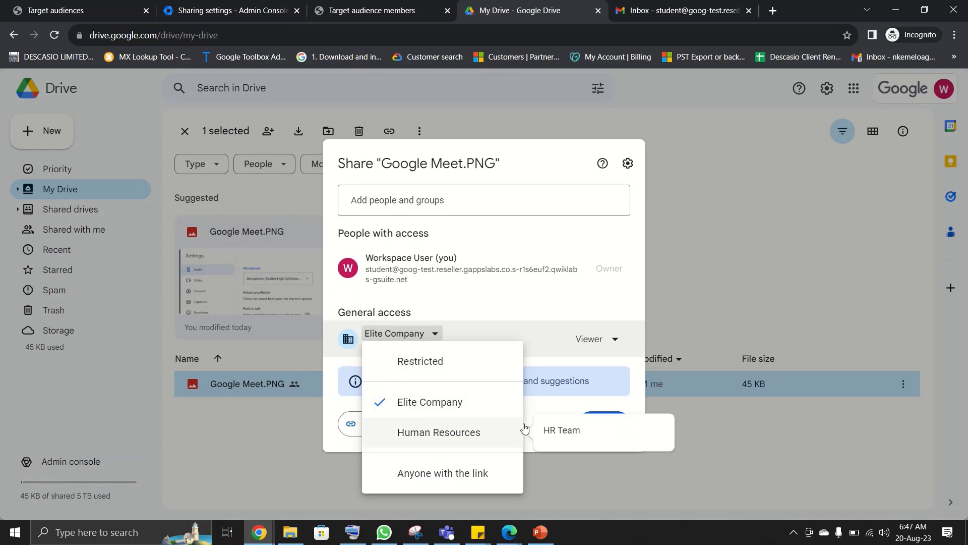
click(481, 434)
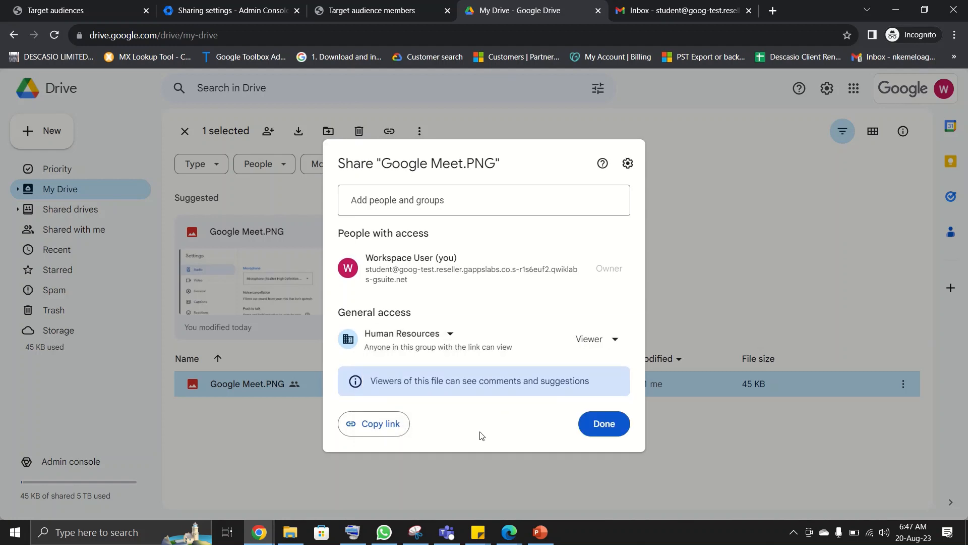
click(612, 426)
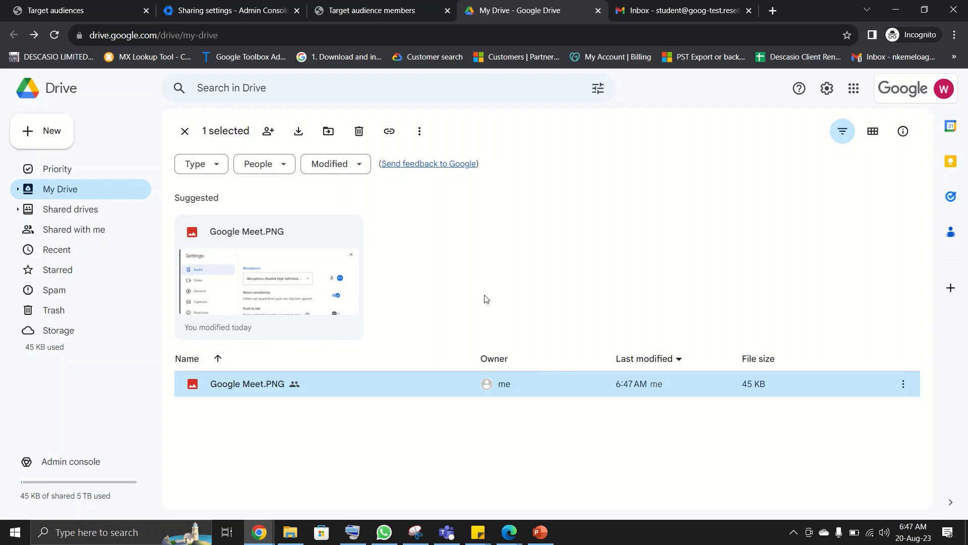
mouse_move(506, 4)
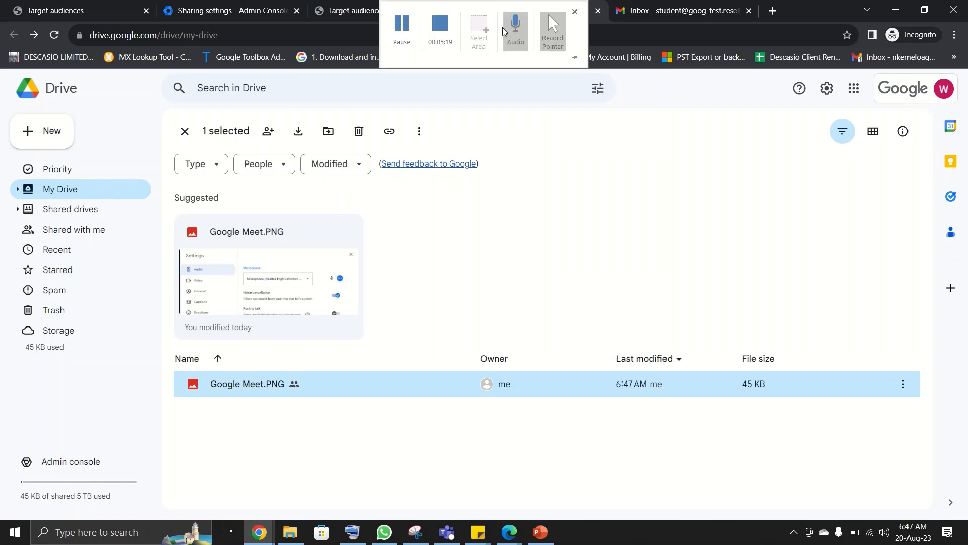